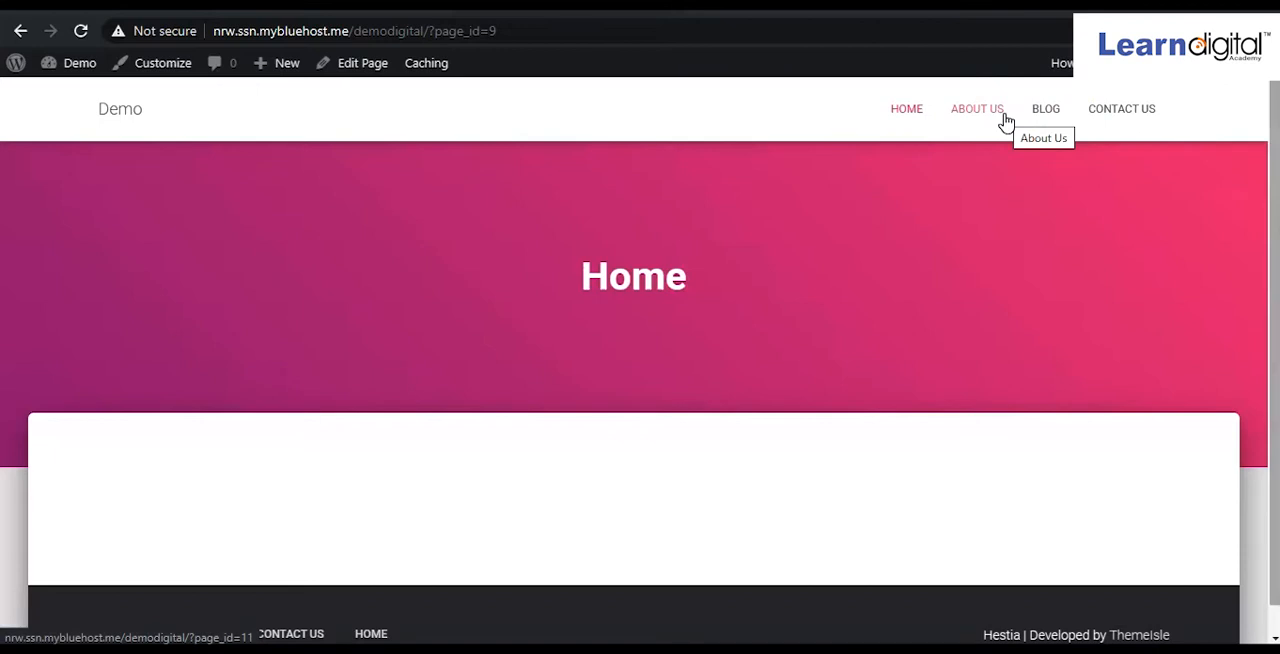
Switch from the live site to the WordPress dashboard and open the list of all pages.
{"action": "left_click", "coordinate": [967, 155]}
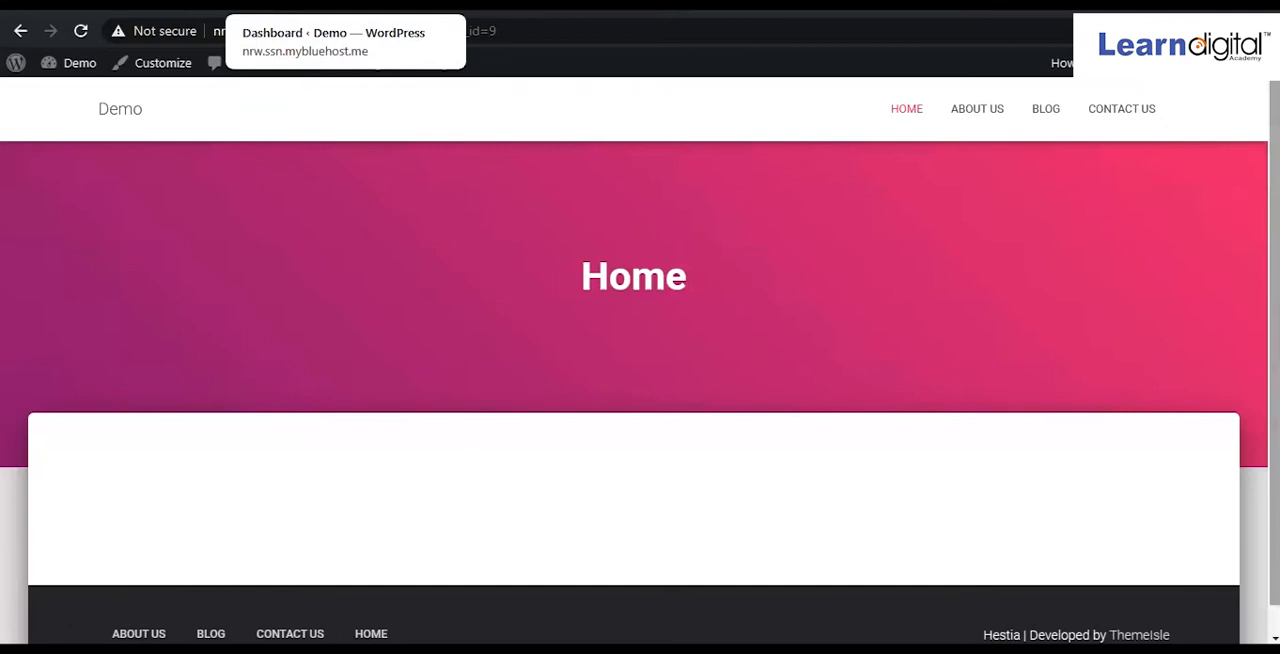
{"action": "left_click", "coordinate": [318, 5]}
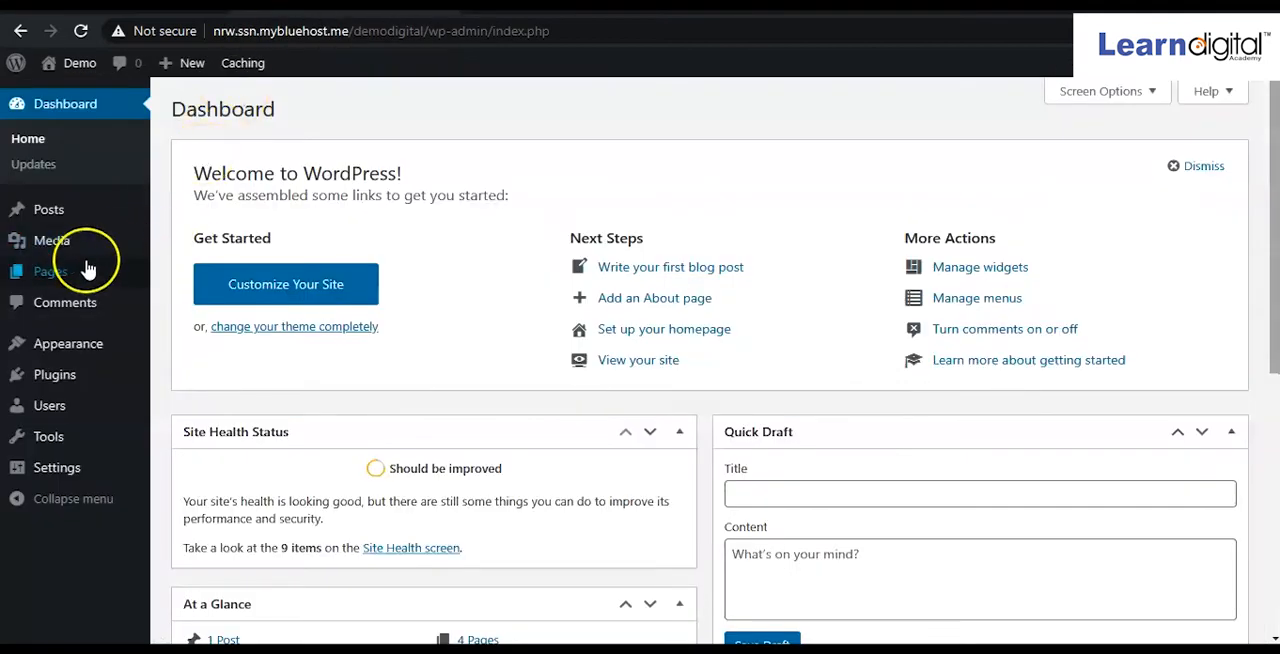
{"action": "mouse_move", "coordinate": [80, 268]}
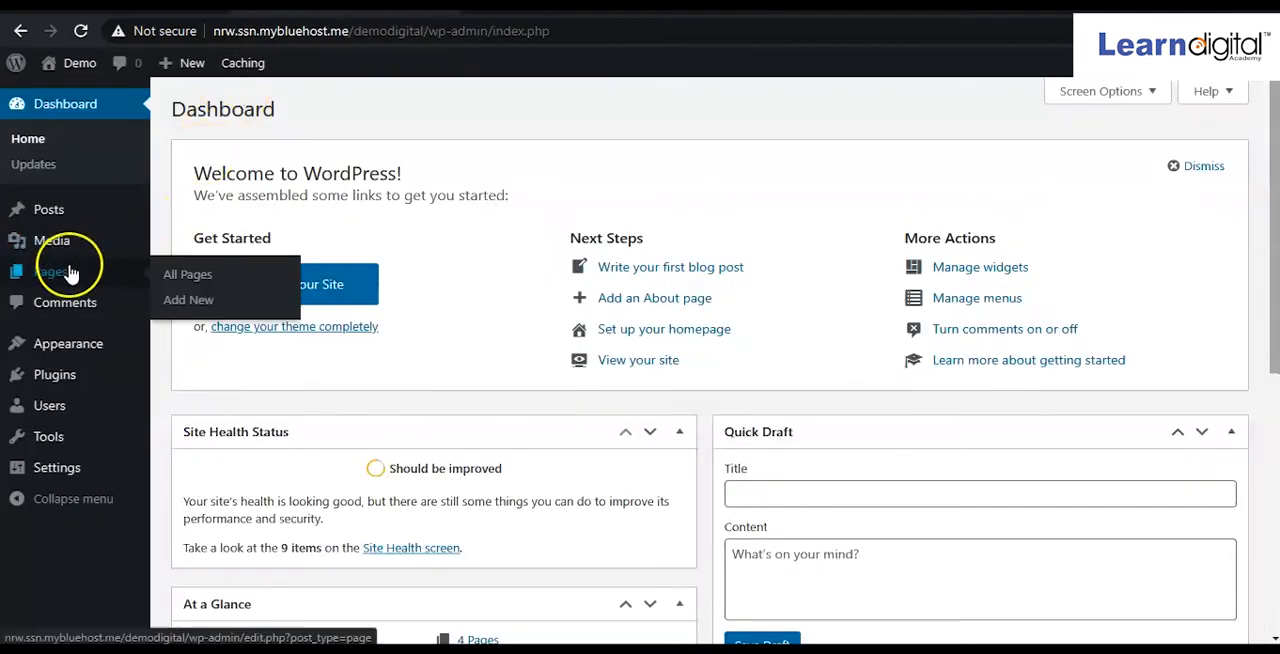
{"action": "left_click", "coordinate": [188, 281]}
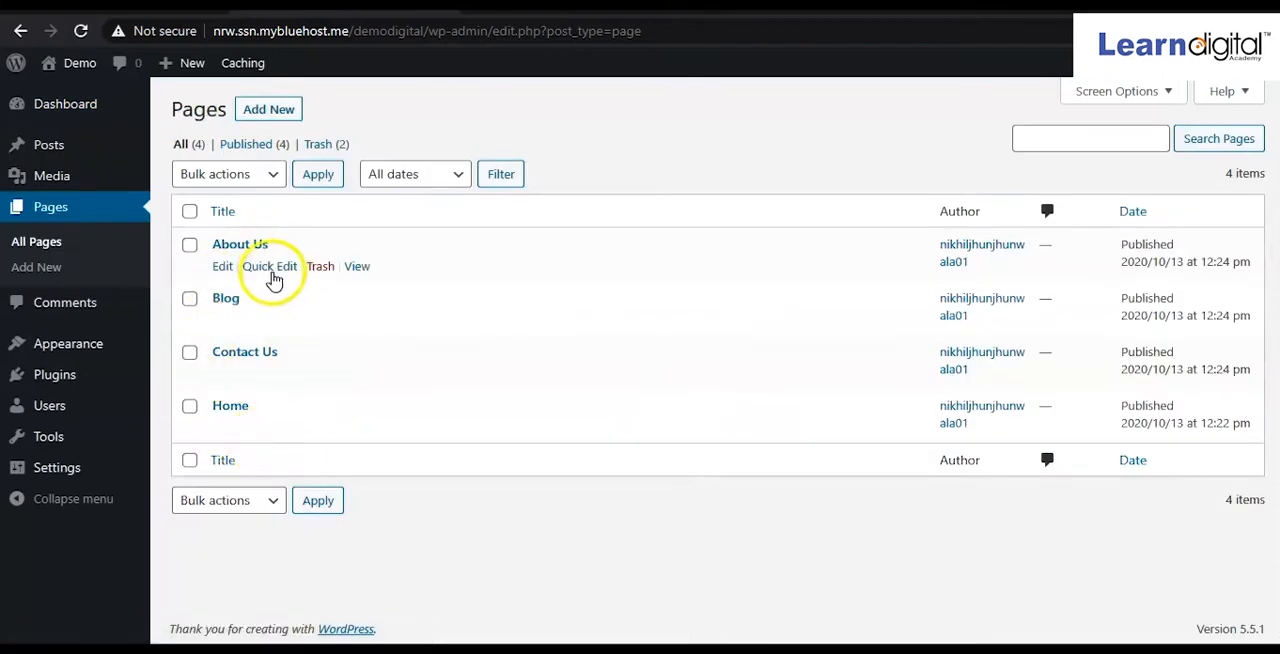
Create a new page titled "Our Services" and publish it.
{"action": "left_click", "coordinate": [266, 112]}
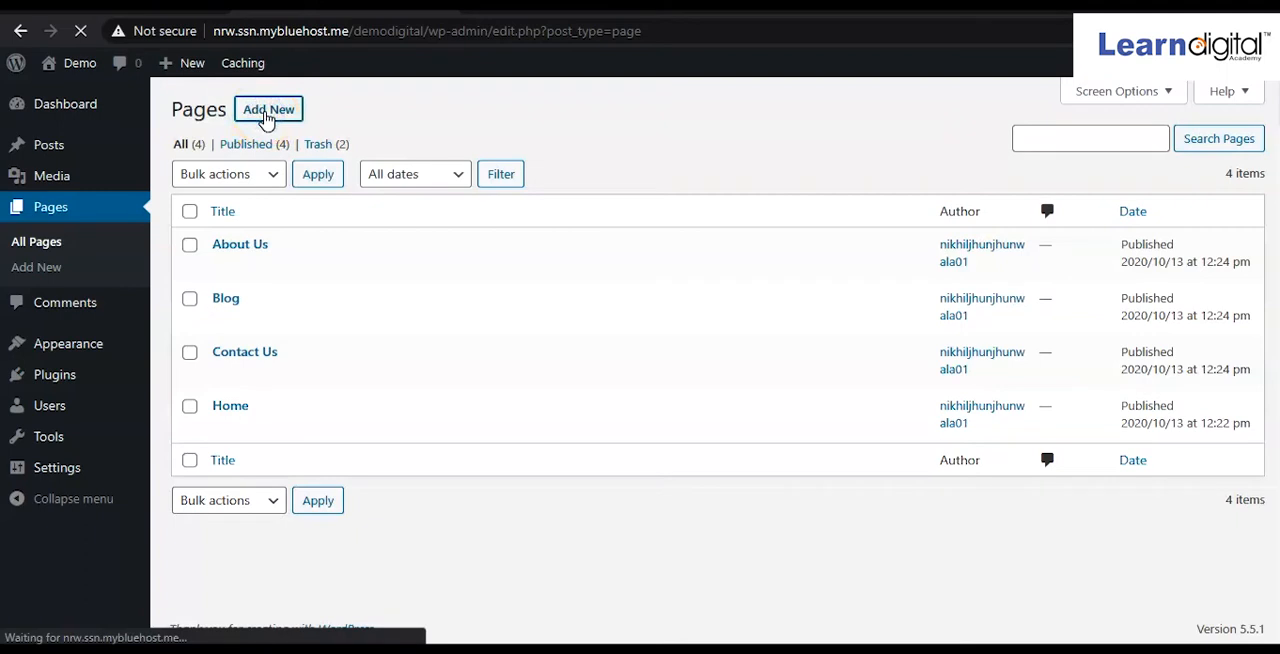
{"action": "left_click", "coordinate": [270, 153]}
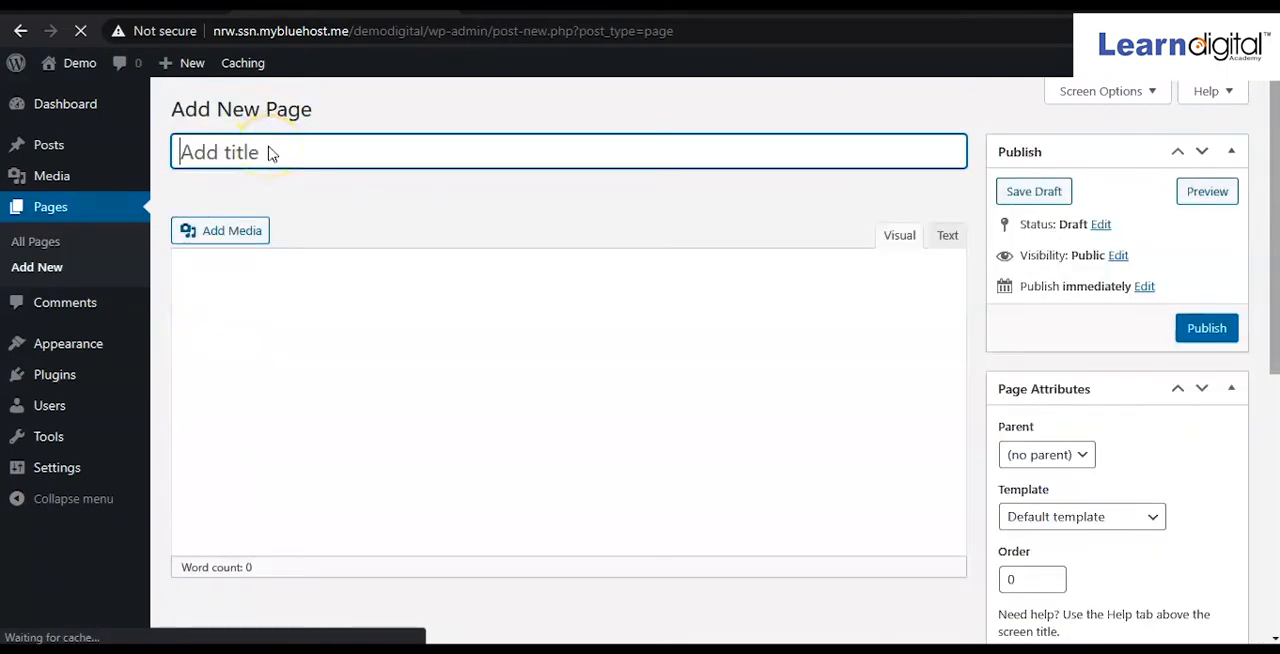
{"action": "type", "text": "Our Servic"}
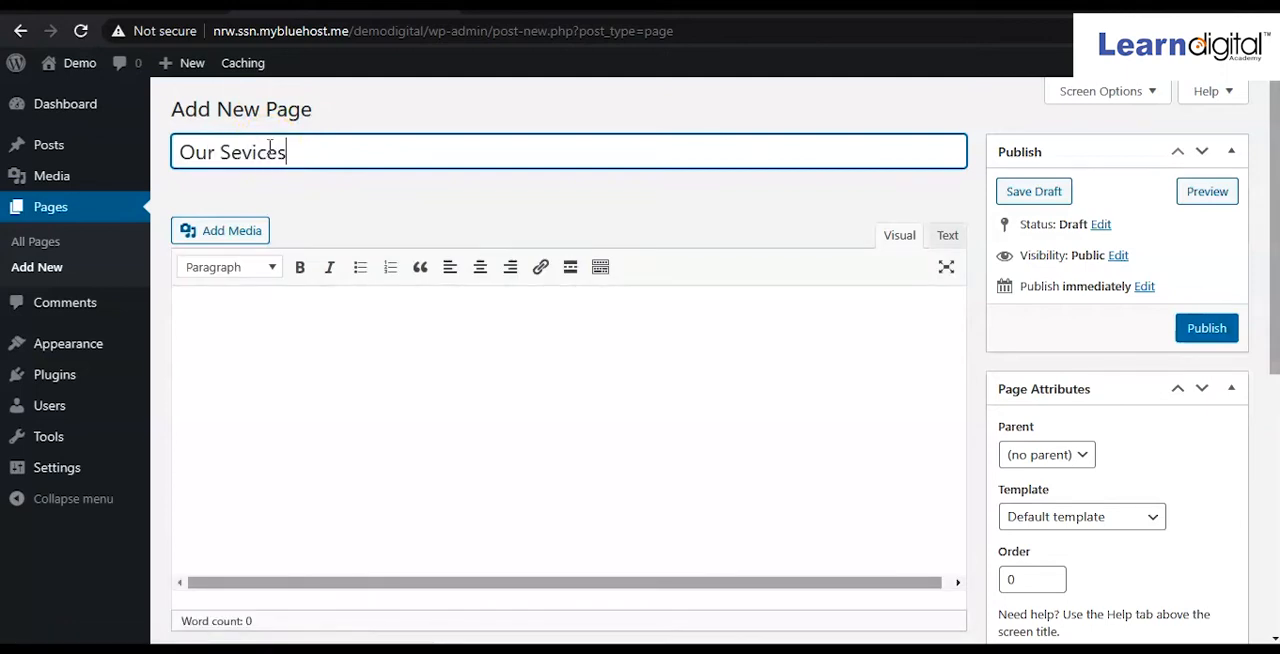
{"action": "type", "text": "es"}
{"action": "left_click", "coordinate": [248, 152]}
{"action": "type", "text": "r"}
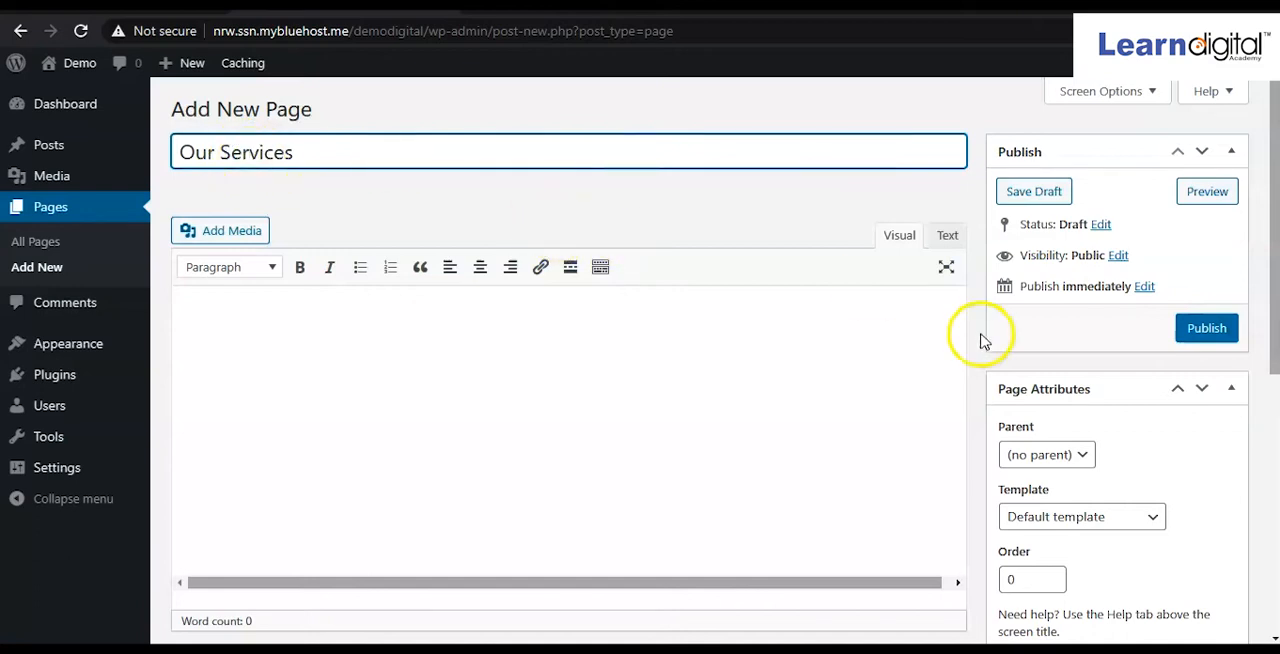
{"action": "left_click", "coordinate": [1208, 330]}
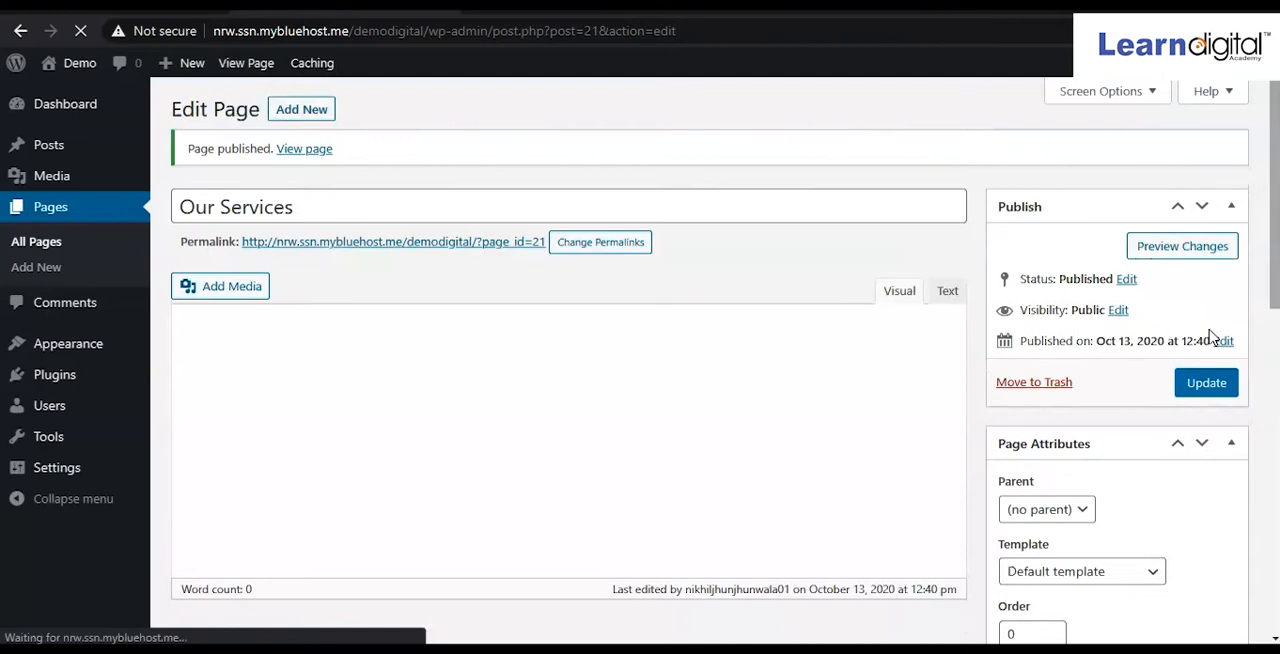
{"action": "left_click", "coordinate": [1206, 383]}
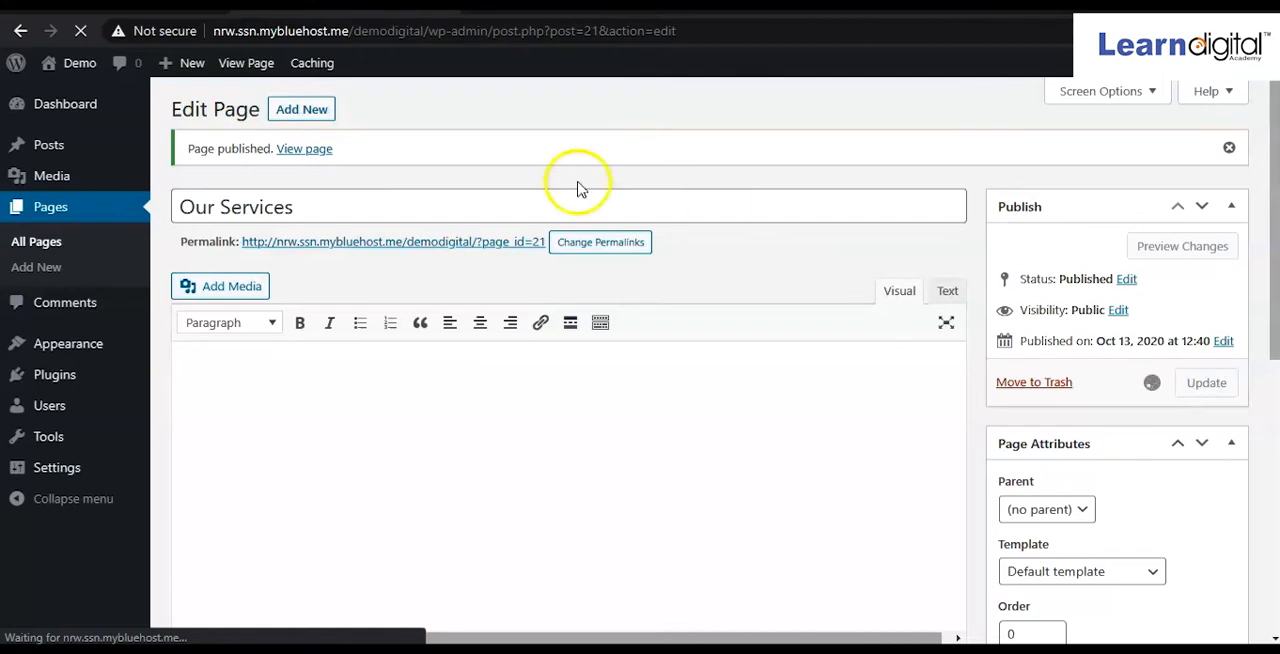
Add another page titled "Strategic Management" and publish it.
{"action": "left_click", "coordinate": [322, 118]}
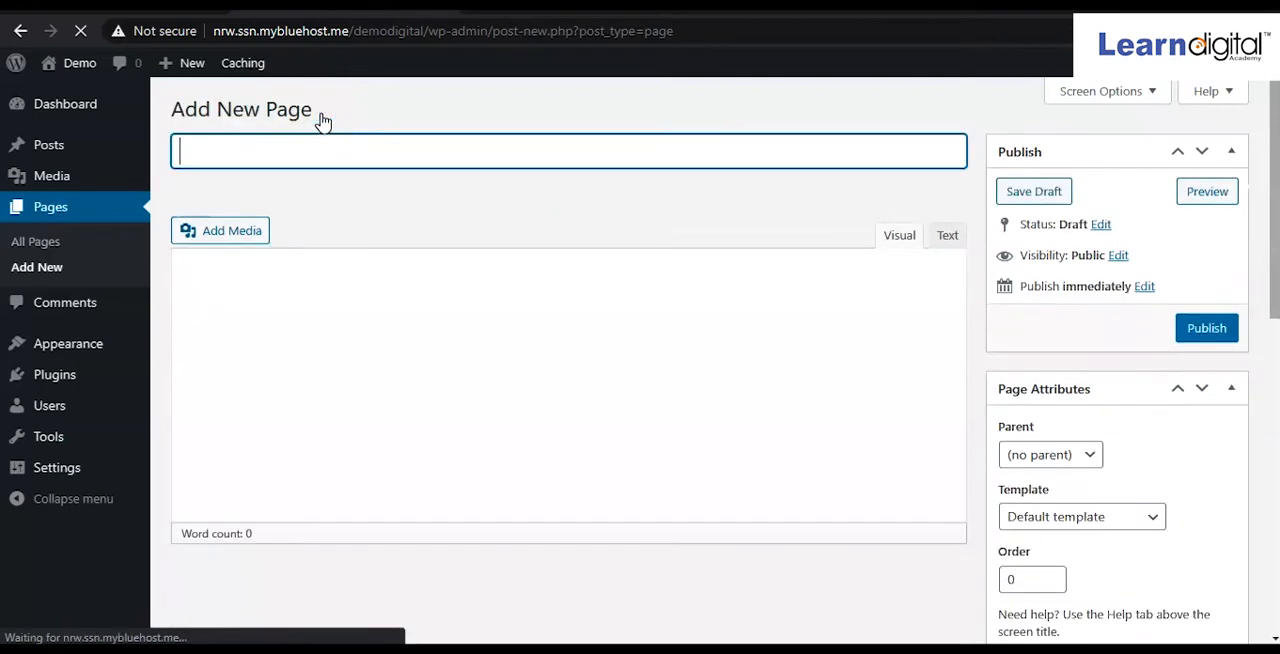
{"action": "type", "text": "Strategic Management"}
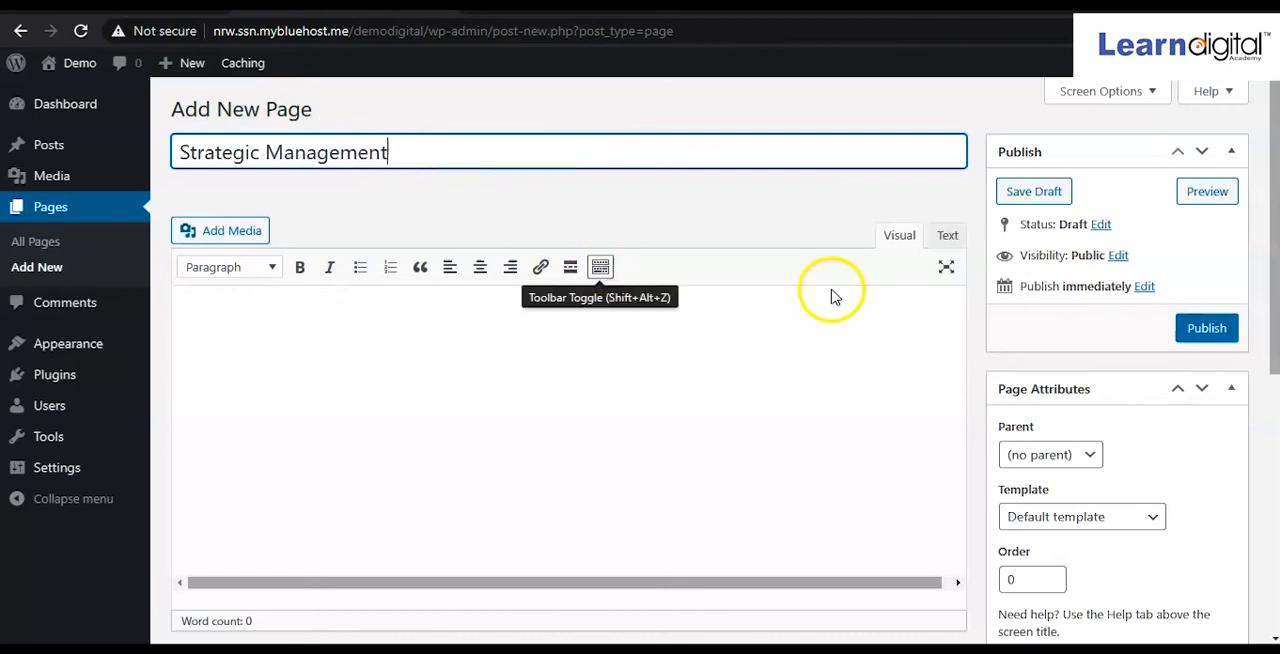
{"action": "left_click", "coordinate": [1212, 326]}
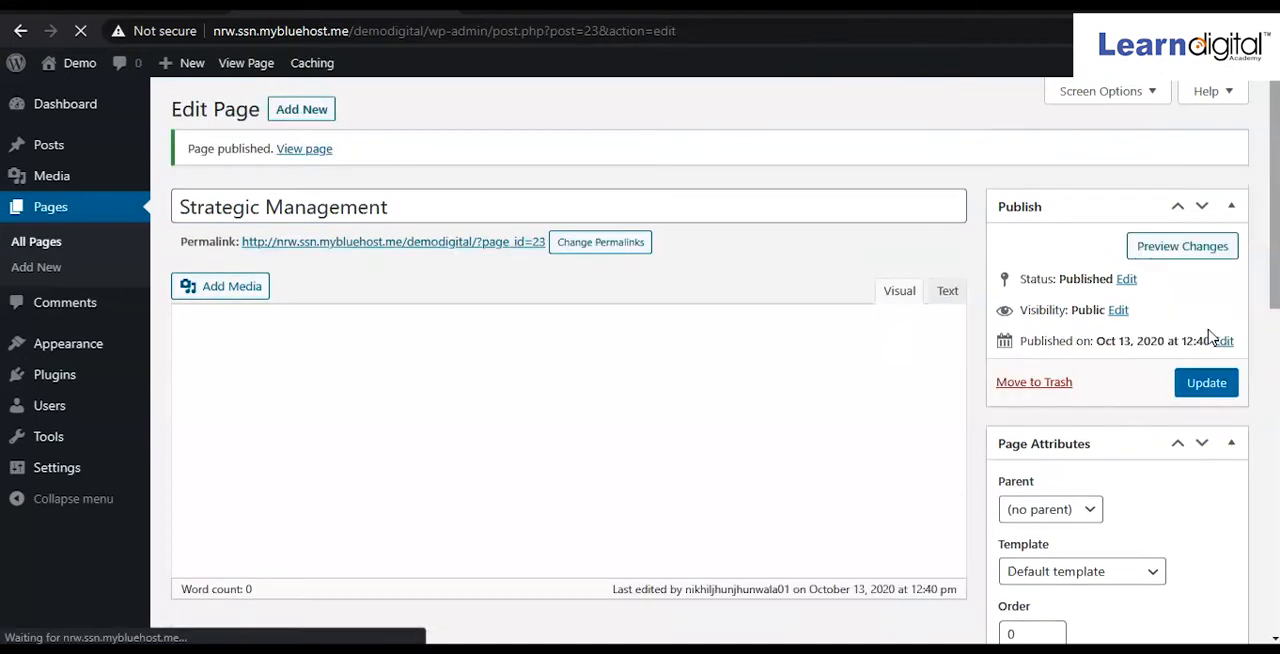
Add another page titled "Growth Marketing" and publish it.
{"action": "left_click", "coordinate": [320, 118]}
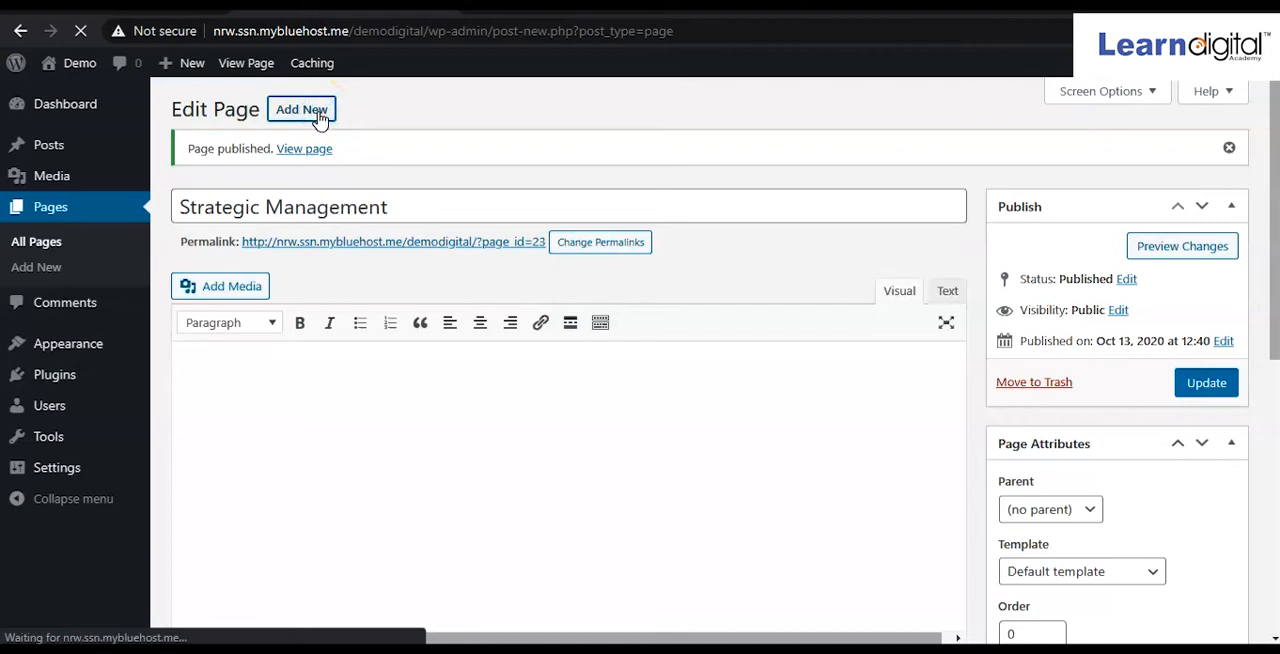
{"action": "type", "text": "Growth Marketing"}
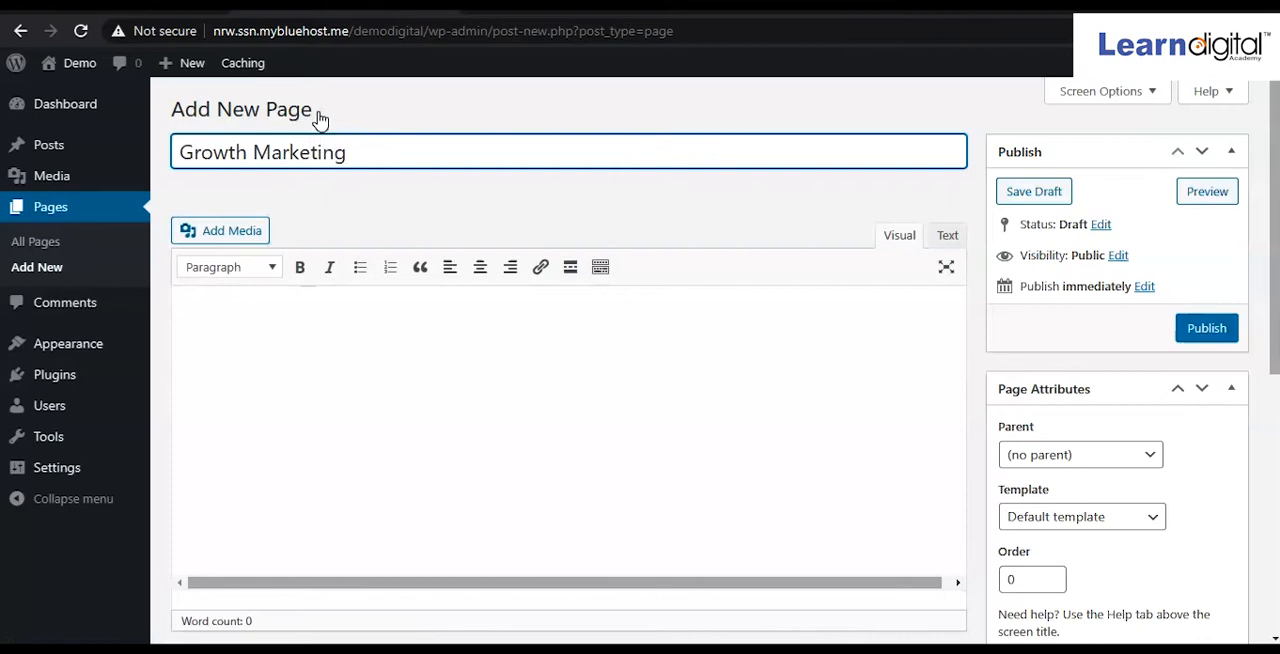
{"action": "left_click", "coordinate": [1210, 330]}
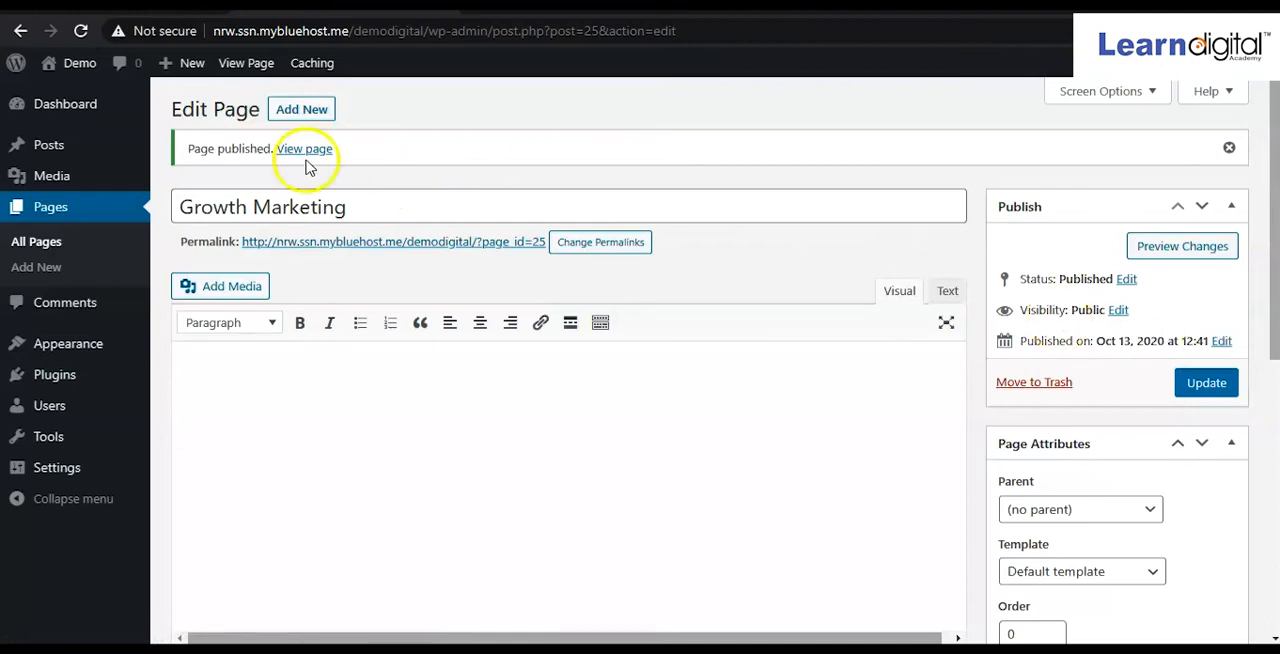
Review the list of all pages to check the newly published ones.
{"action": "mouse_move", "coordinate": [142, 175]}
{"action": "left_click", "coordinate": [60, 245]}
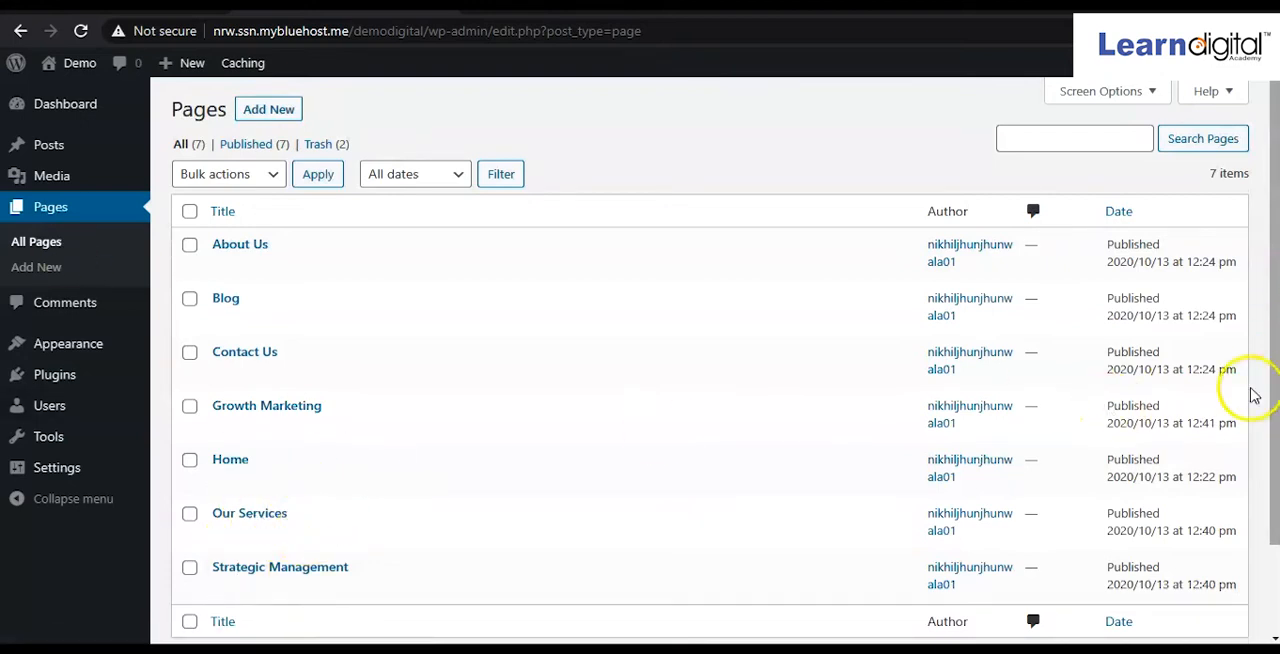
{"action": "left_click_drag", "start_coordinate": [1272, 388], "coordinate": [1276, 430]}
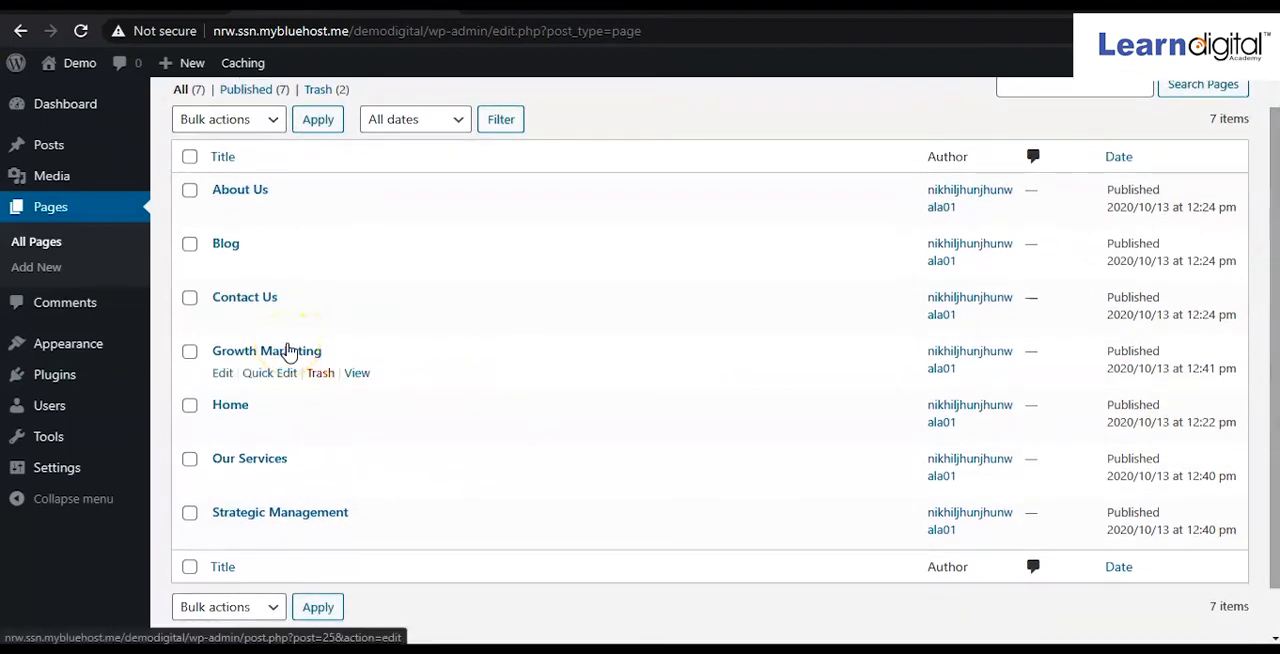
Add the Our Services, Growth Marketing and Strategic Management pages to the Header menu under Appearance.
{"action": "mouse_move", "coordinate": [74, 348]}
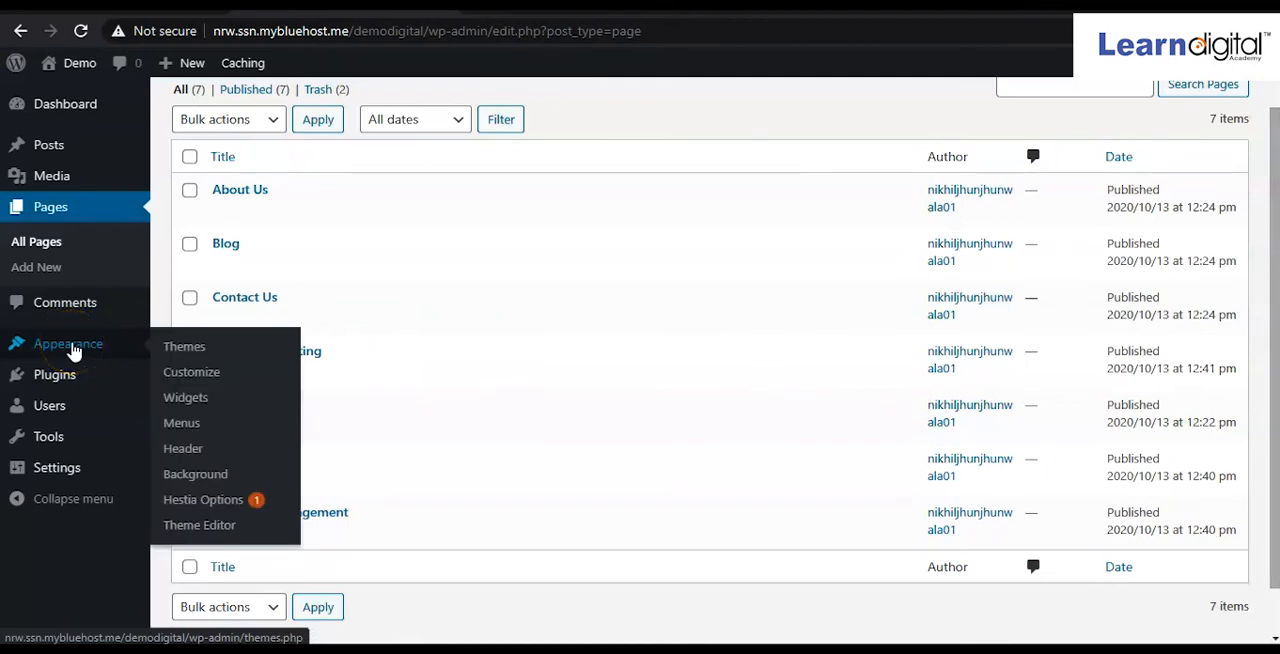
{"action": "left_click", "coordinate": [197, 429]}
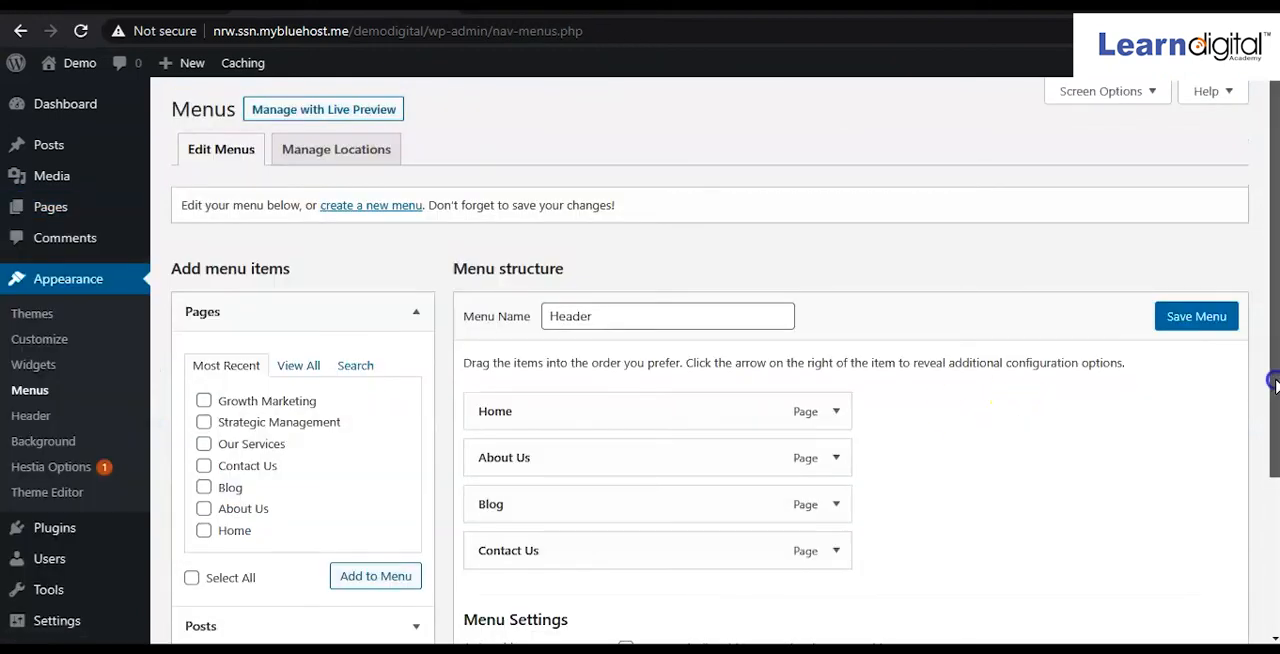
{"action": "left_click_drag", "start_coordinate": [1272, 371], "coordinate": [1275, 430]}
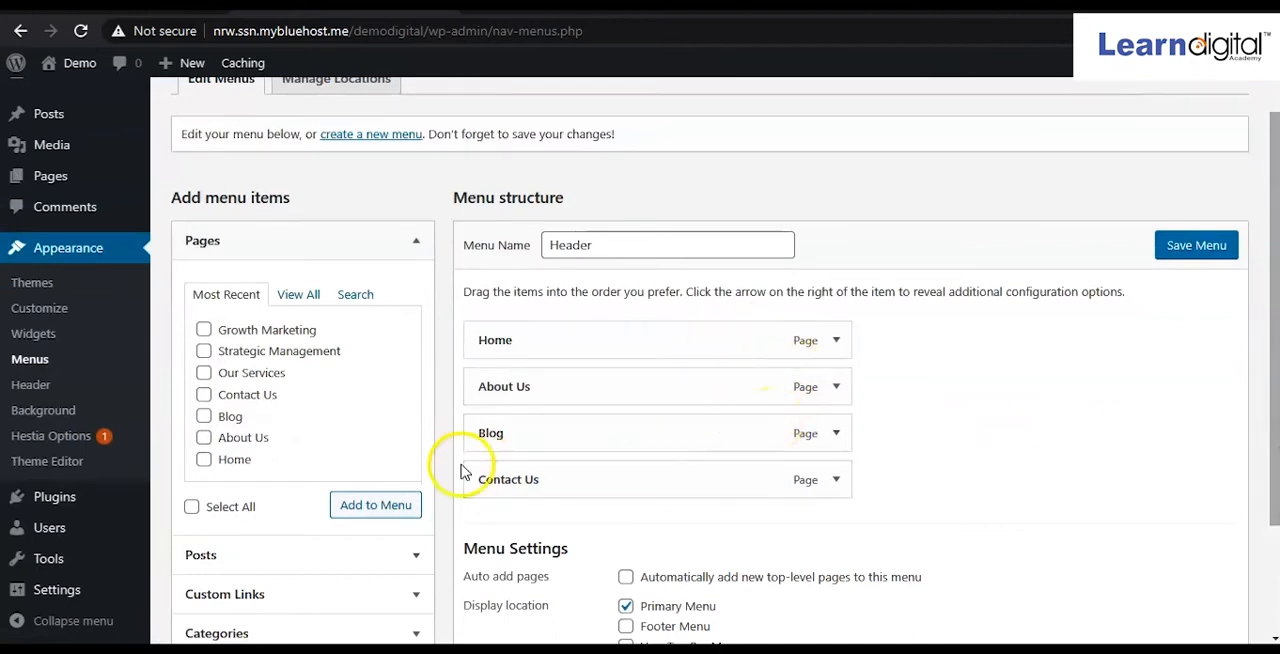
{"action": "left_click", "coordinate": [205, 374]}
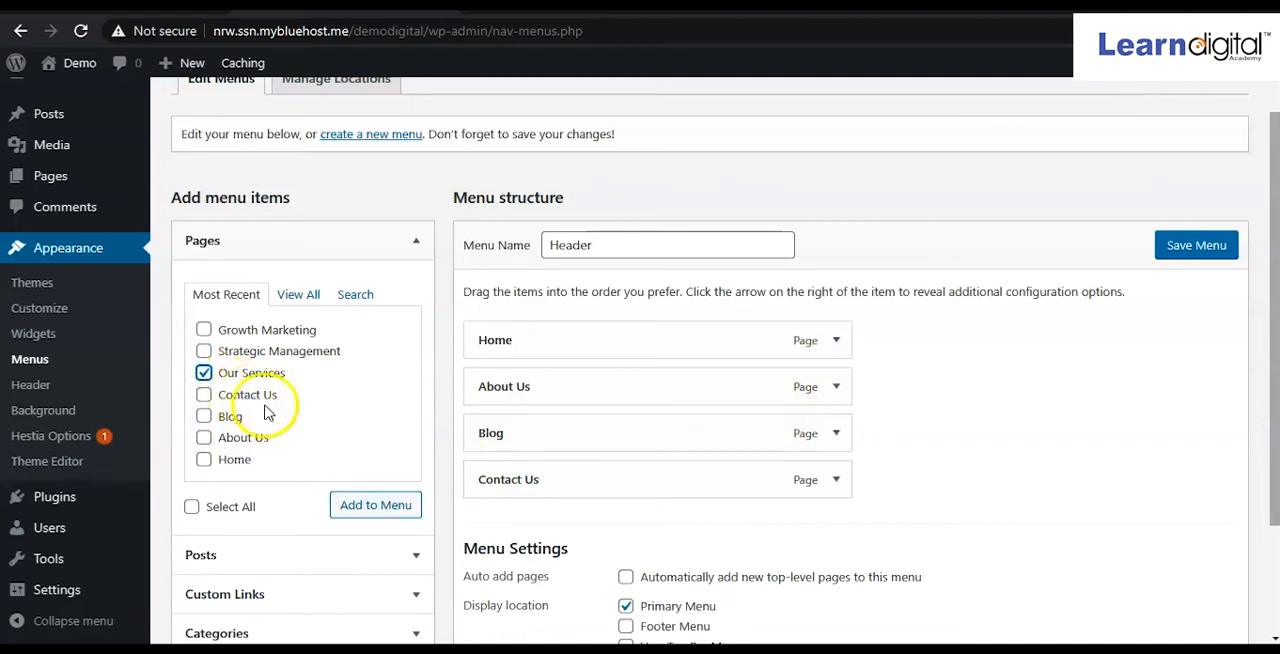
{"action": "left_click", "coordinate": [204, 330]}
{"action": "left_click", "coordinate": [204, 351]}
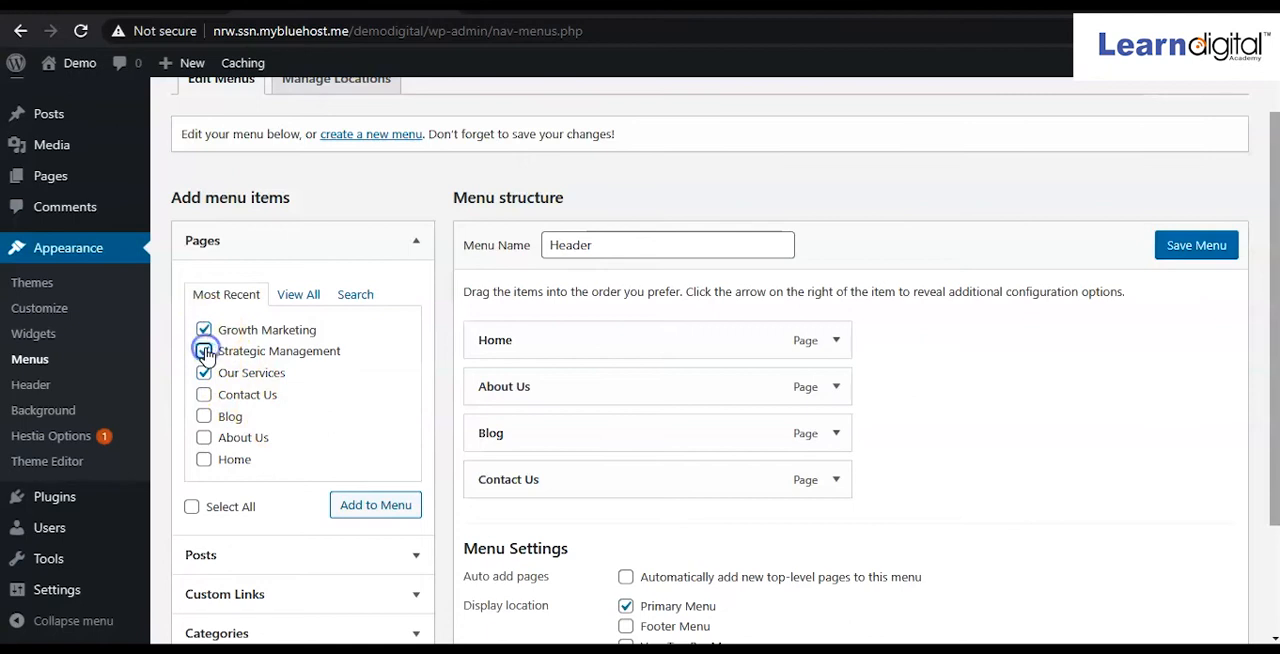
{"action": "left_click", "coordinate": [375, 512]}
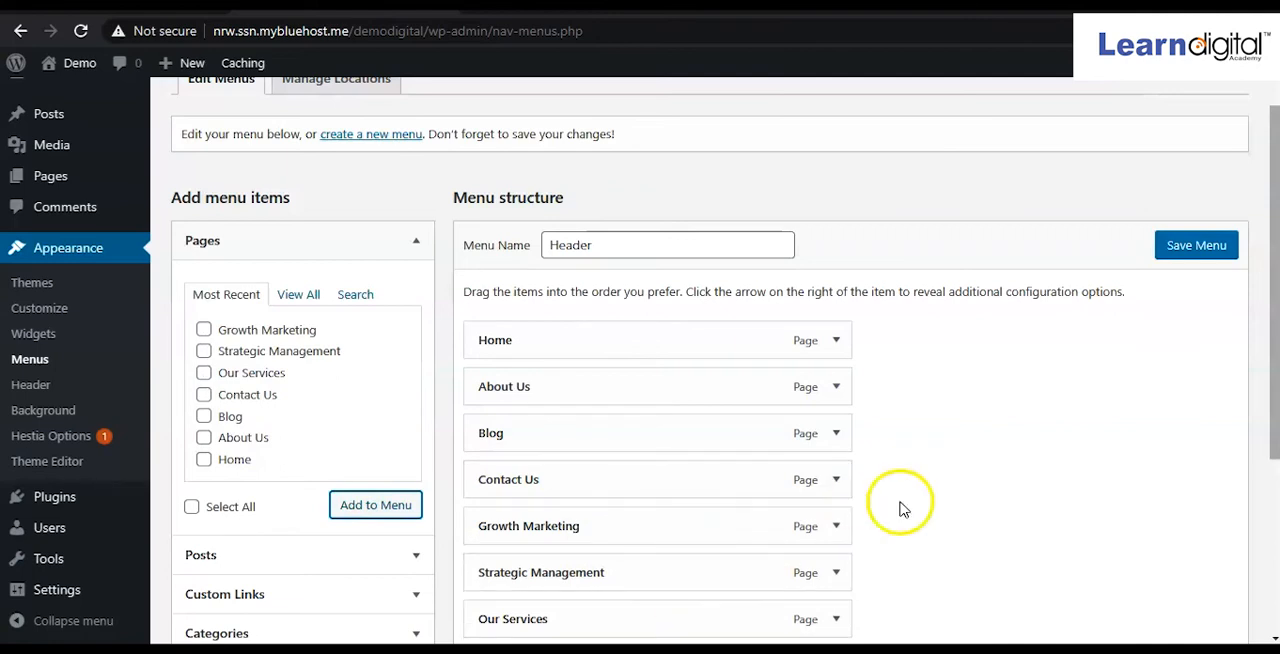
Move Our Services directly below About Us in the menu structure and nest Strategic Management under it as a sub item.
{"action": "left_click_drag", "start_coordinate": [1268, 414], "coordinate": [1276, 467]}
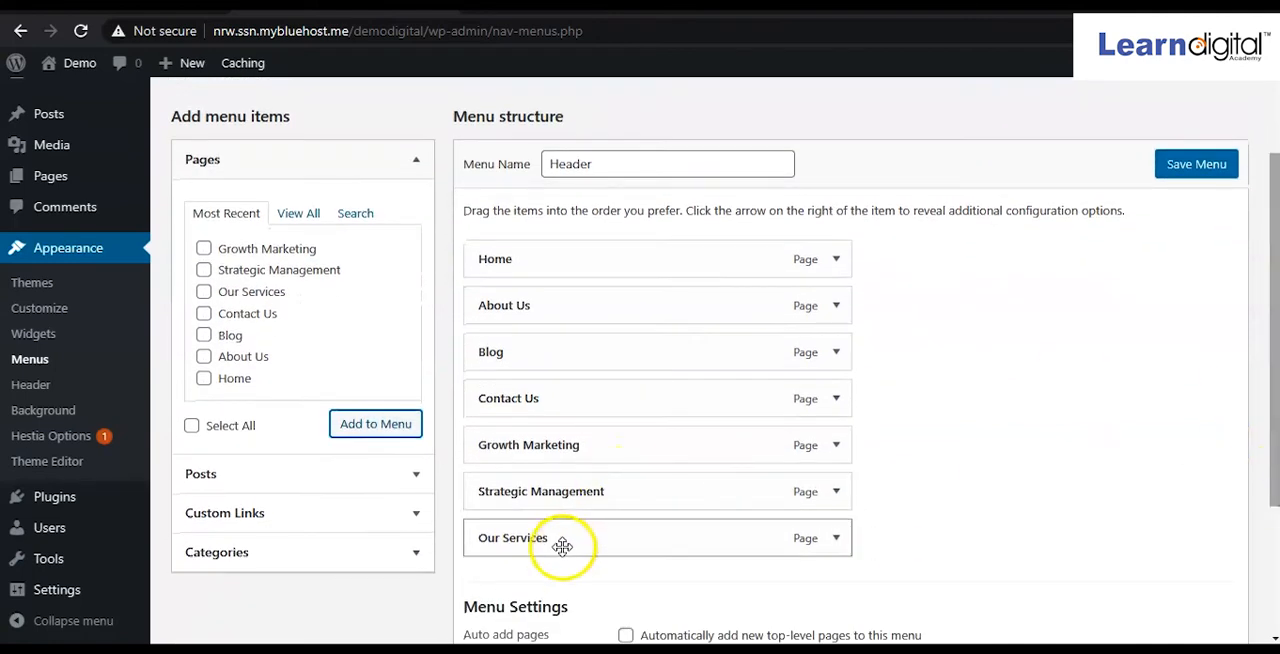
{"action": "left_click_drag", "start_coordinate": [562, 540], "coordinate": [560, 347]}
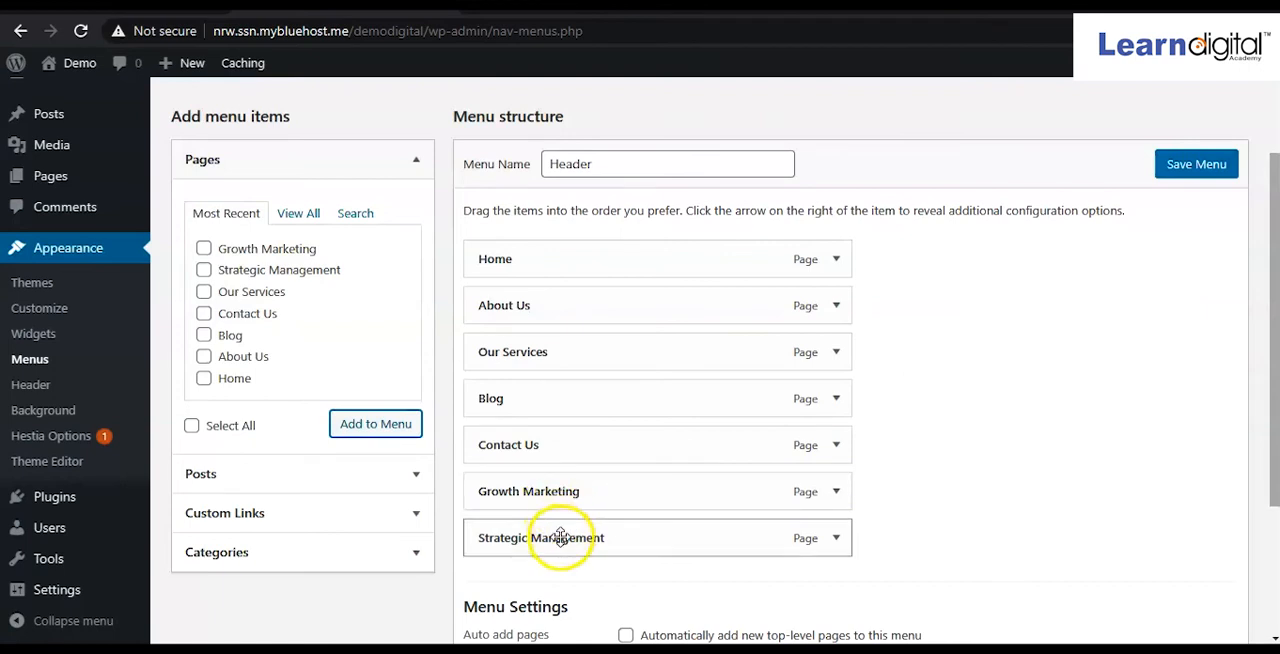
{"action": "left_click_drag", "start_coordinate": [560, 537], "coordinate": [626, 397]}
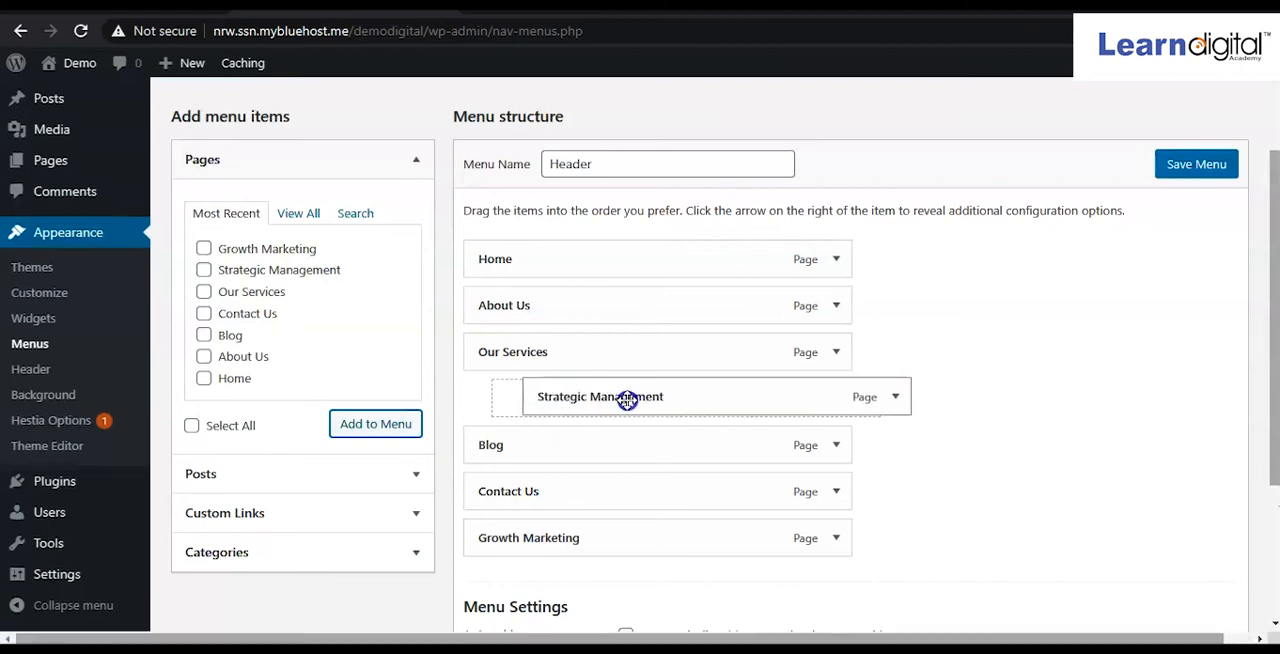
{"action": "left_click", "coordinate": [546, 408]}
{"action": "left_click_drag", "start_coordinate": [526, 388], "coordinate": [528, 391]}
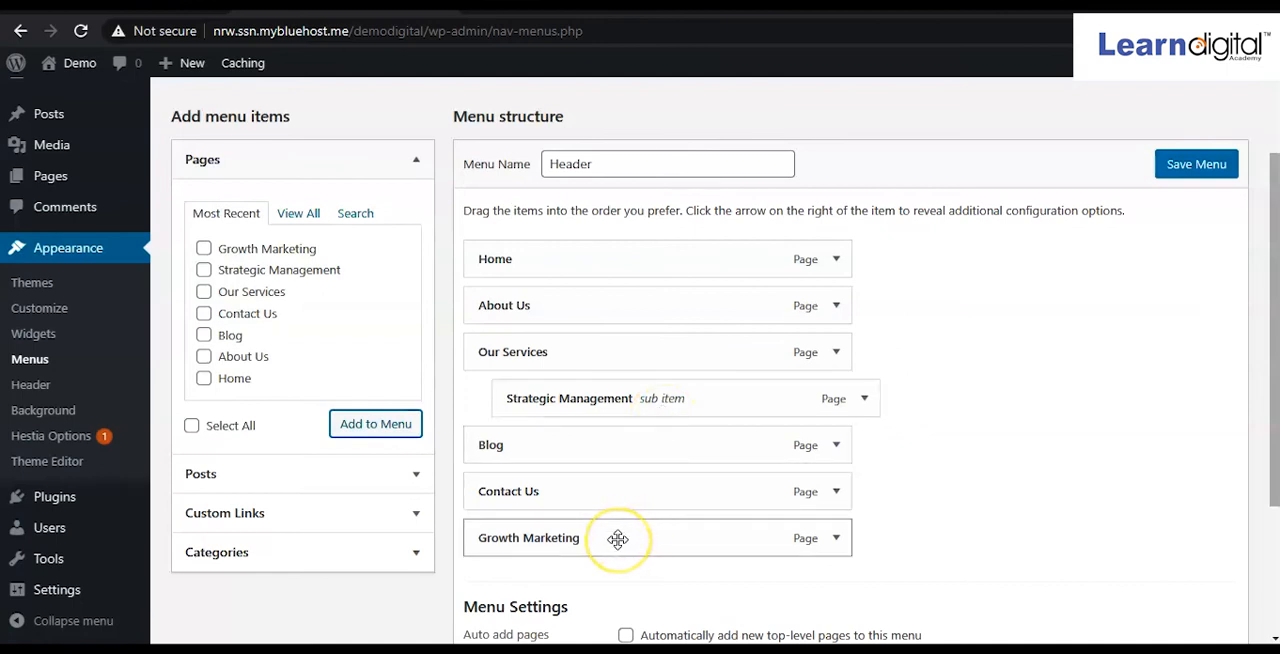
Nest Growth Marketing under Our Services, directly below Strategic Management, and save the Header menu.
{"action": "left_click_drag", "start_coordinate": [618, 539], "coordinate": [646, 444]}
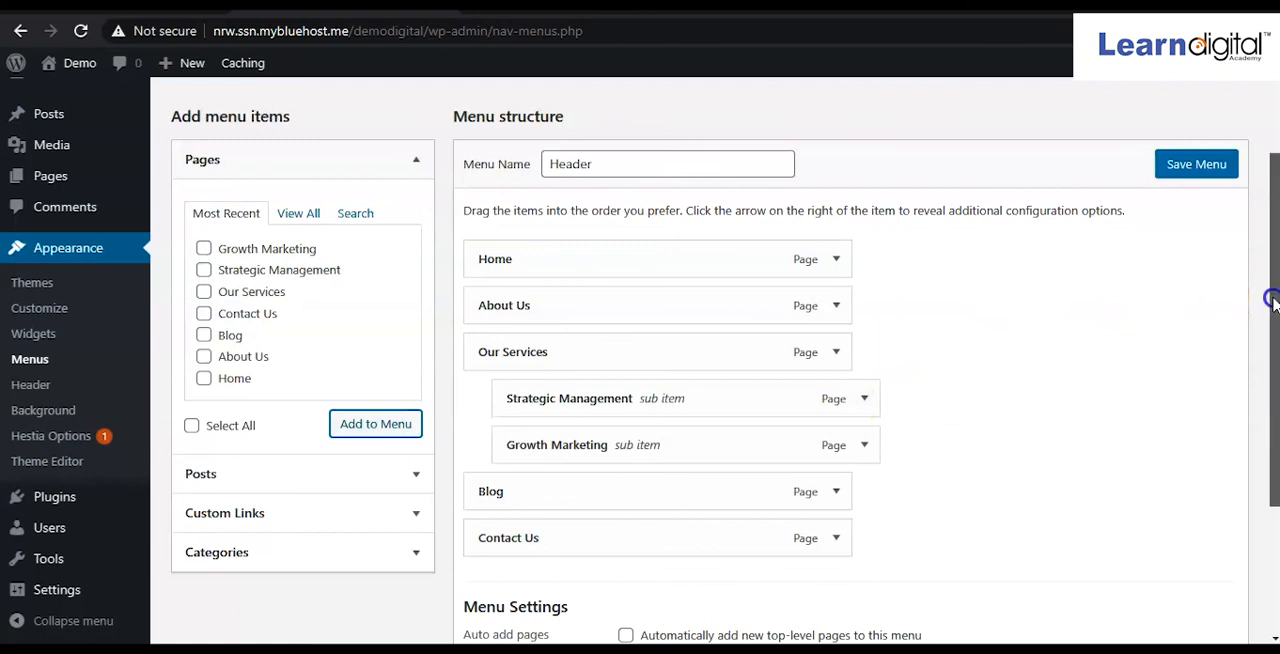
{"action": "left_click_drag", "start_coordinate": [1273, 300], "coordinate": [1273, 415]}
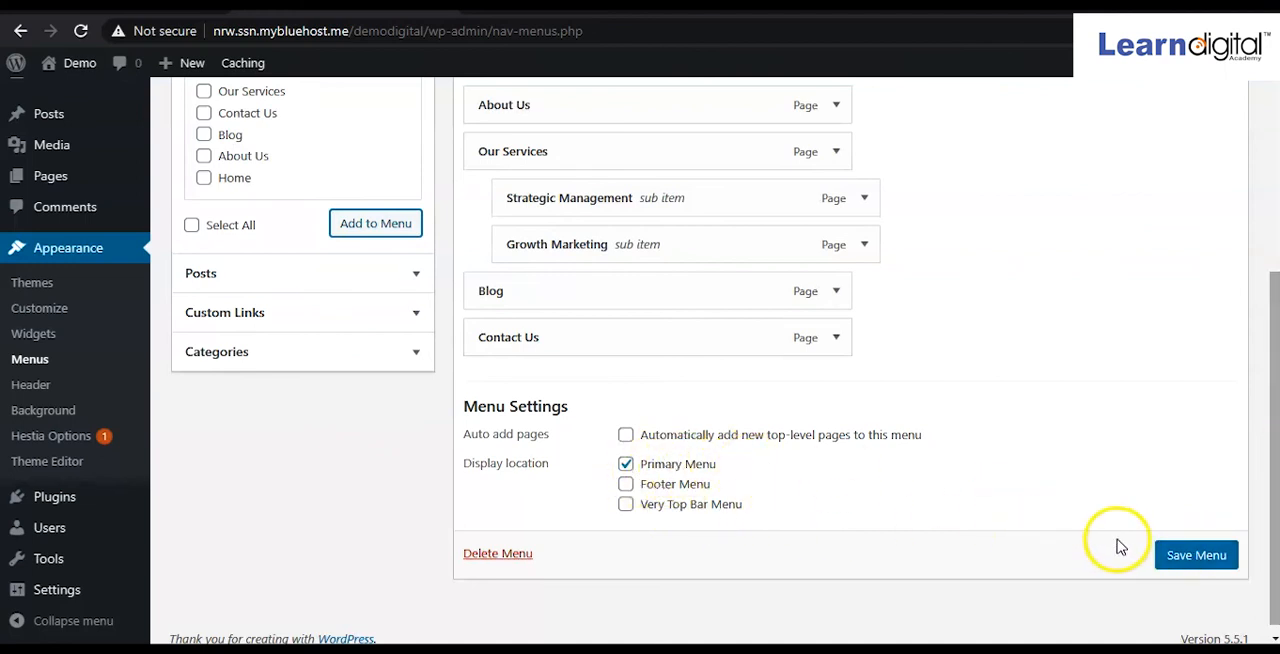
{"action": "left_click", "coordinate": [1197, 557]}
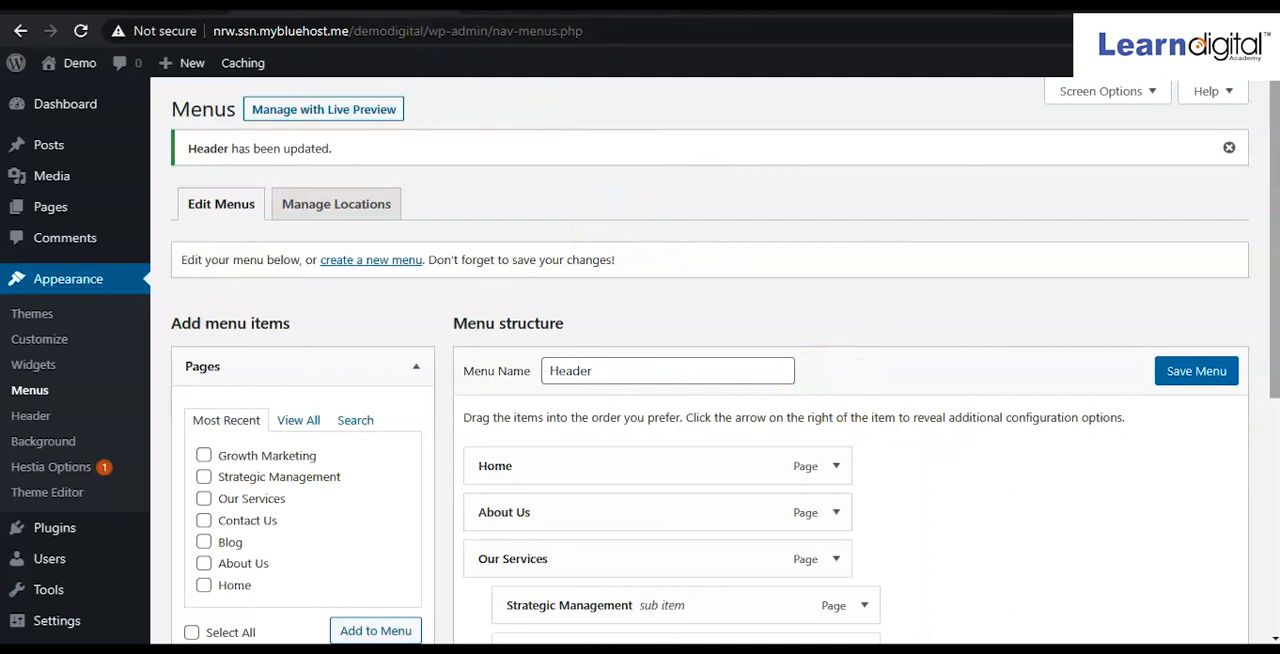
Reload the live site's Home page and check the Our Services dropdown in the header navigation.
{"action": "left_click", "coordinate": [560, 6]}
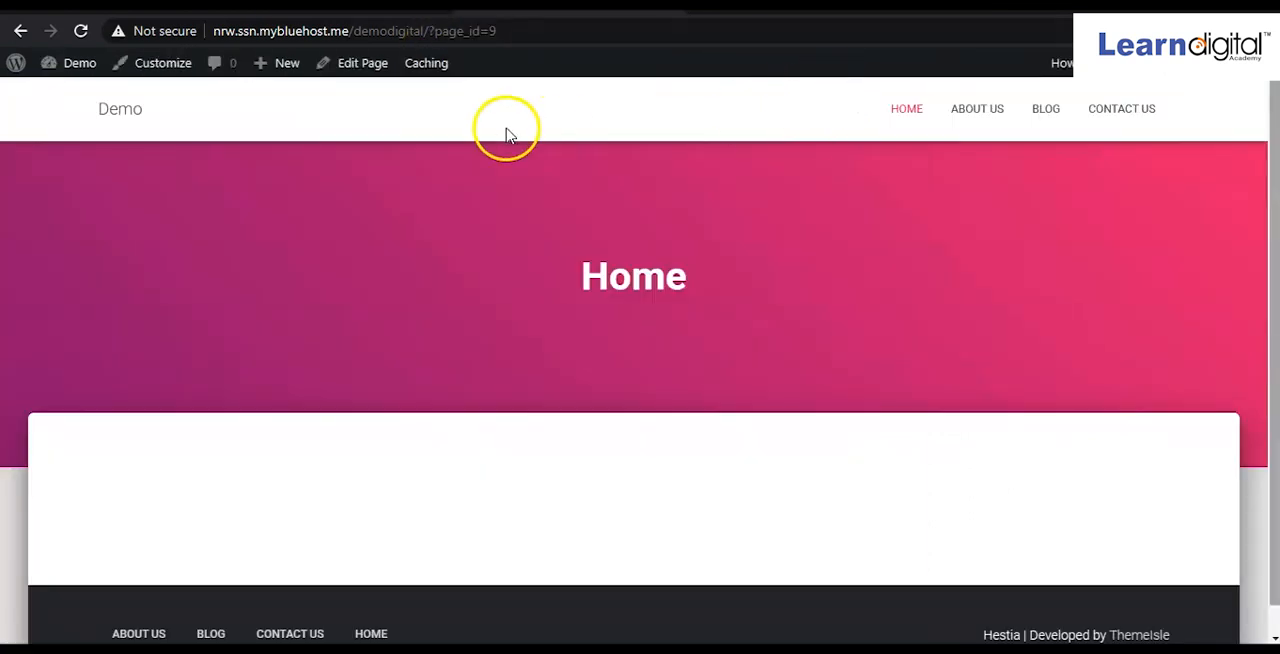
{"action": "left_click", "coordinate": [81, 31]}
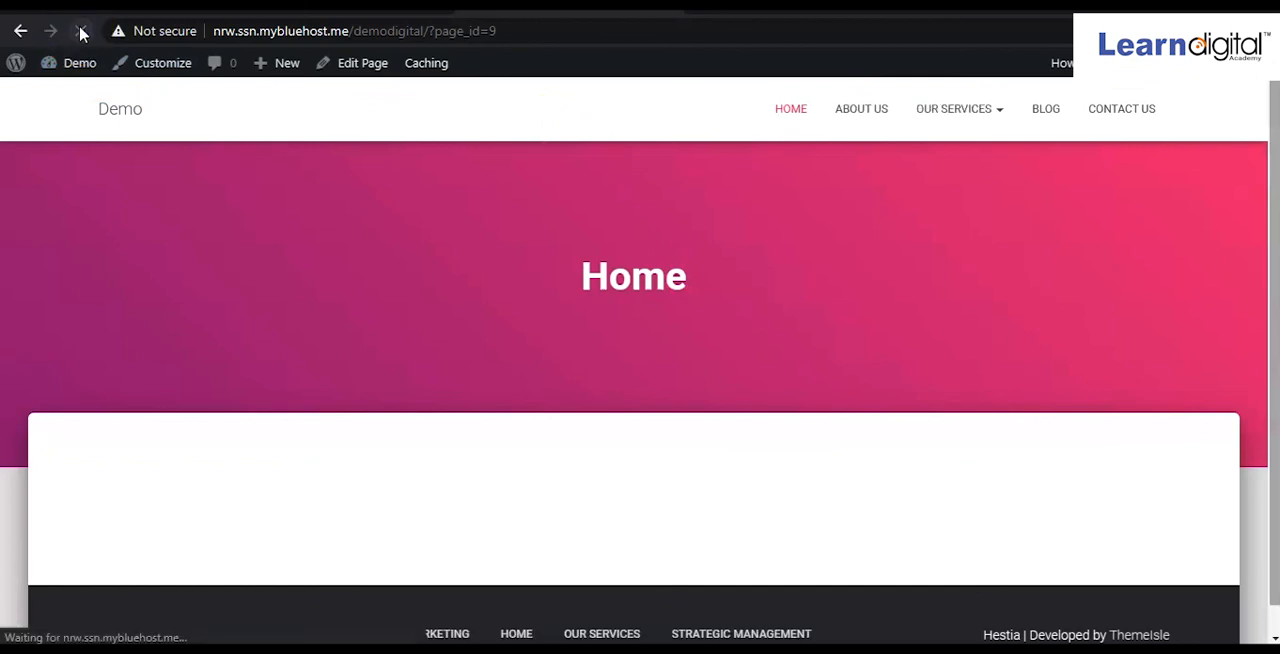
{"action": "mouse_move", "coordinate": [914, 128]}
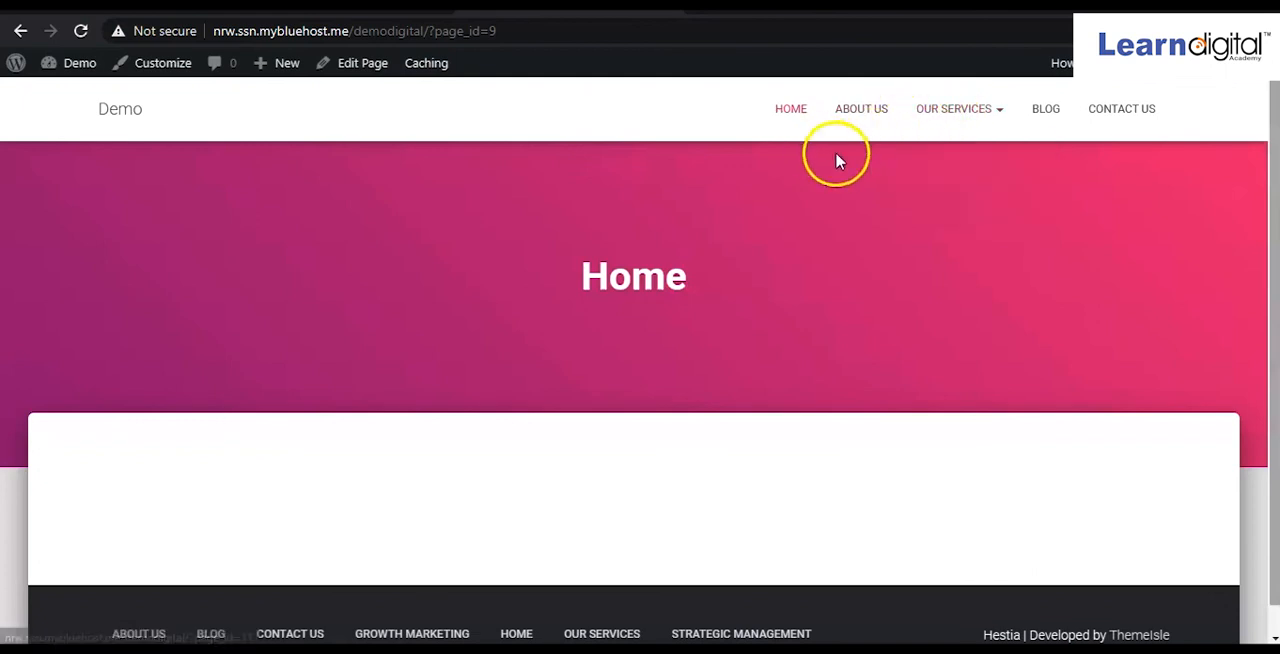
{"action": "mouse_move", "coordinate": [1006, 116]}
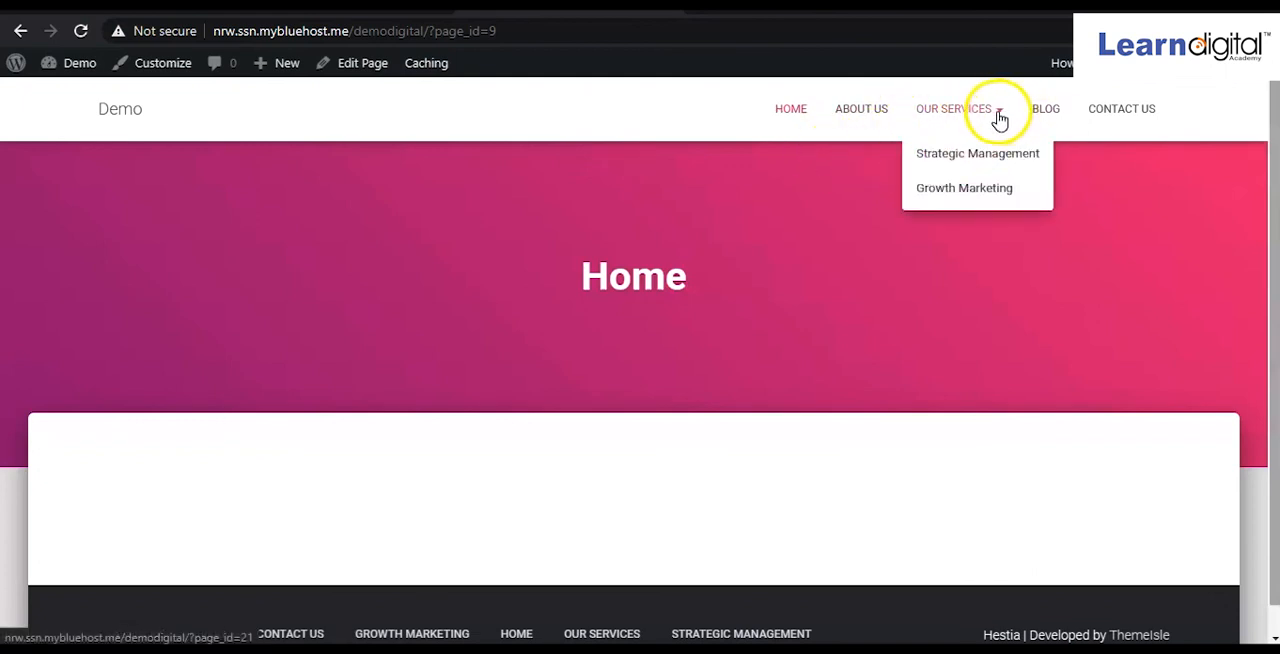